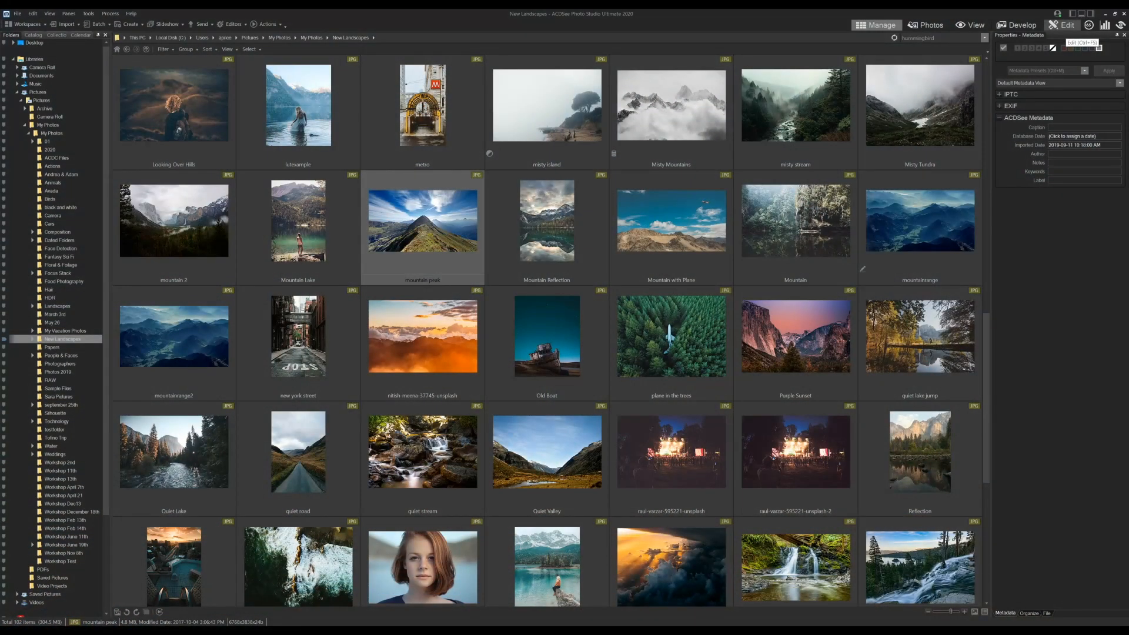
Open the mountain peak photo in Edit mode and duplicate Layer 1.
click(1065, 26)
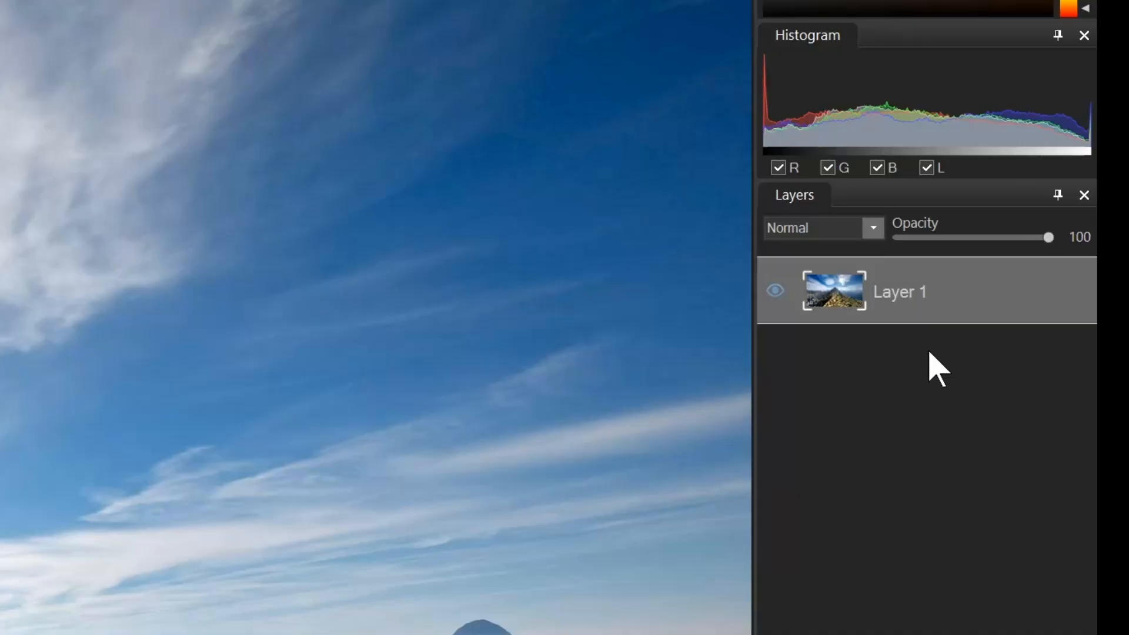
right_click(1087, 190)
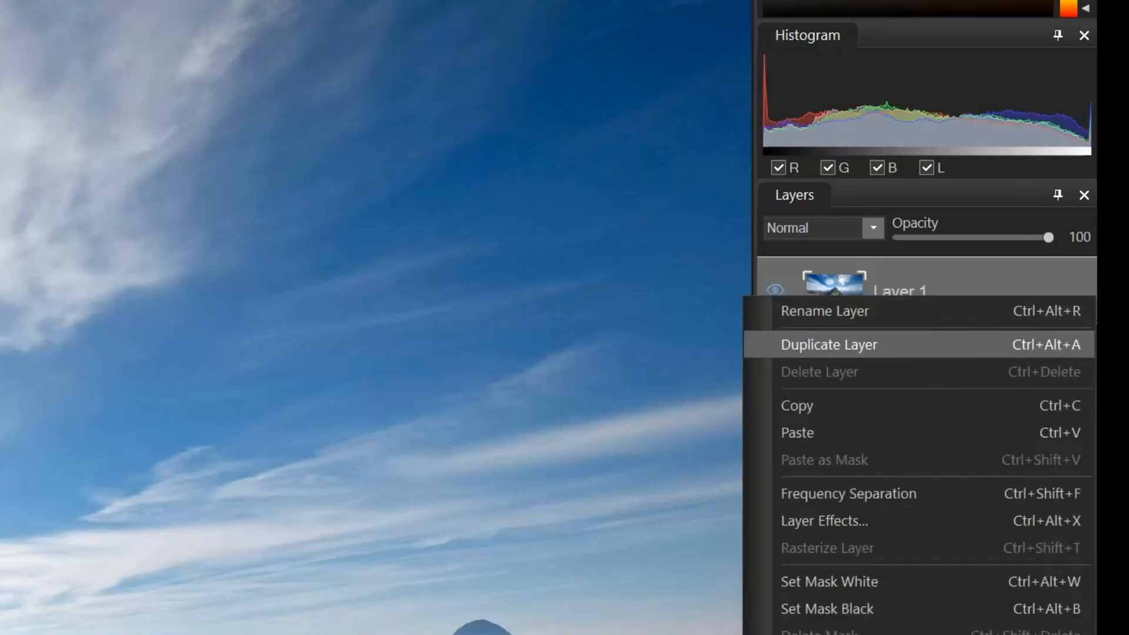
key(Escape)
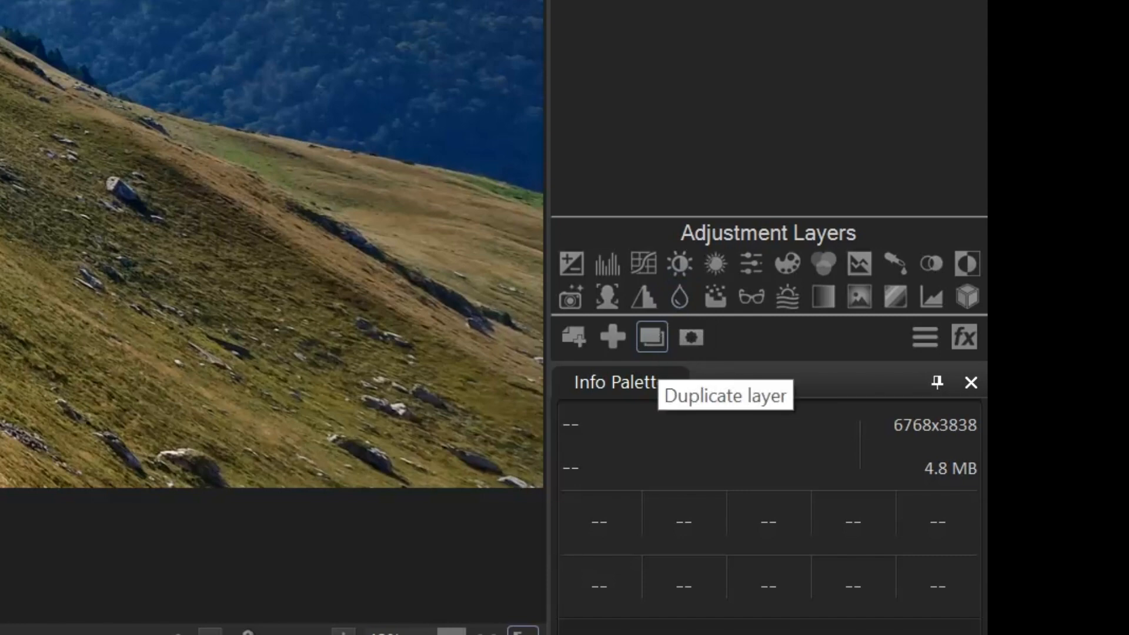
click(652, 337)
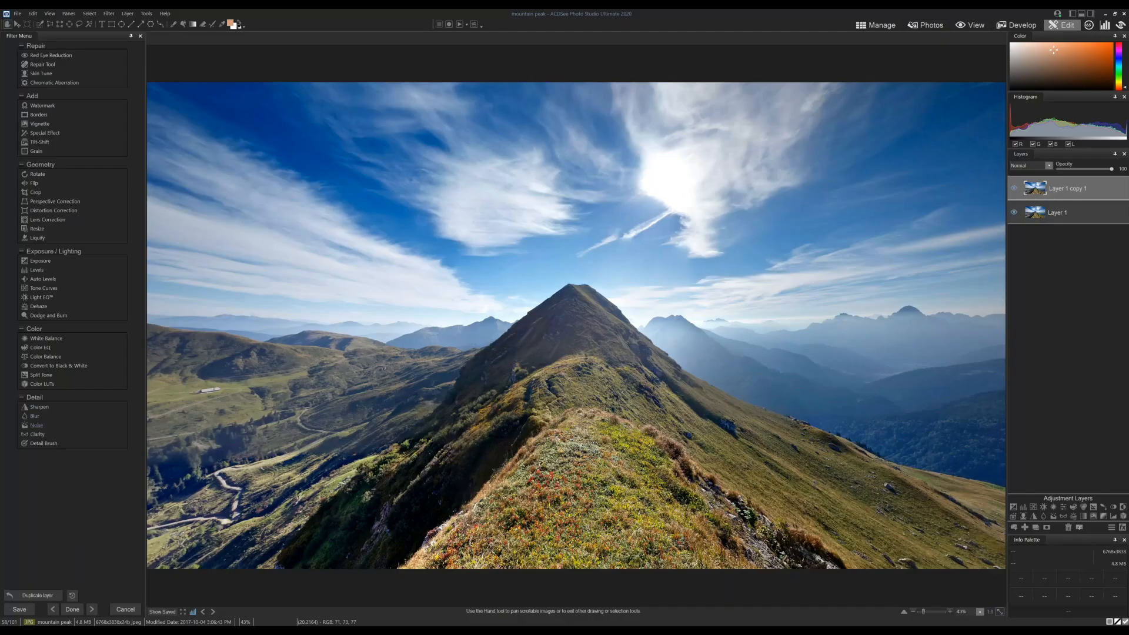
Apply the Add Noise filter to the duplicated layer with an intensity of 350.
click(37, 425)
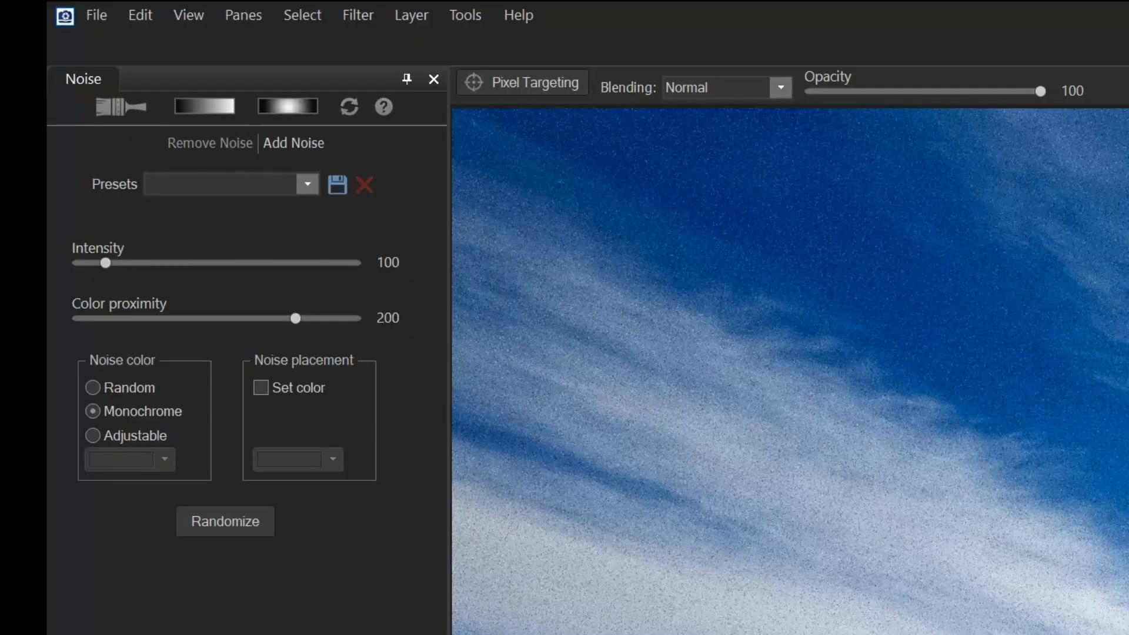
click(200, 143)
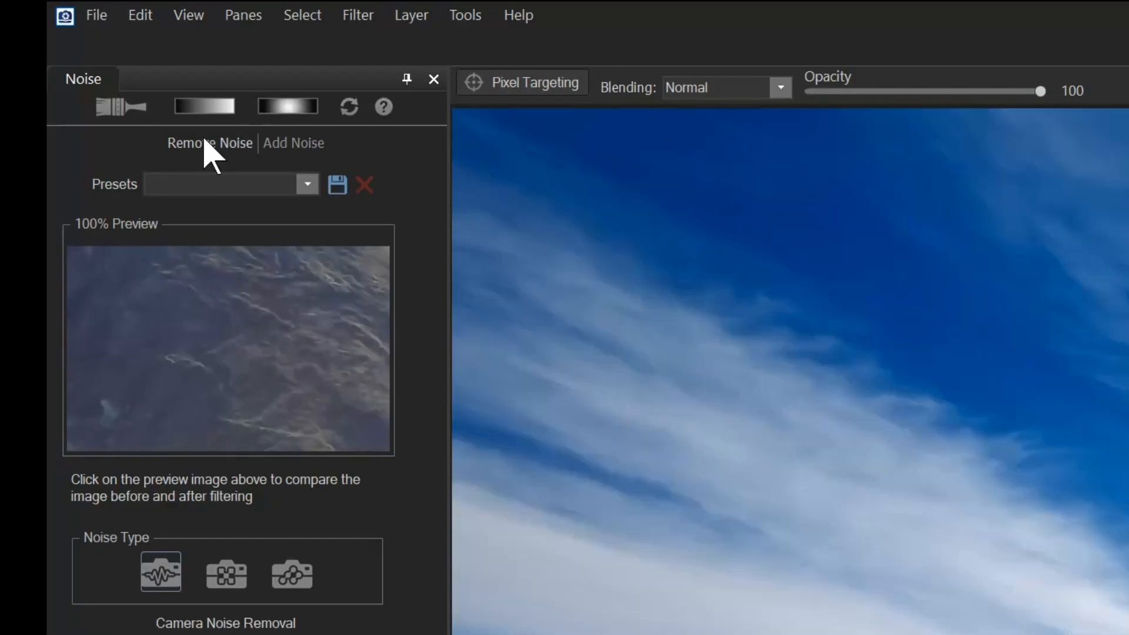
click(286, 146)
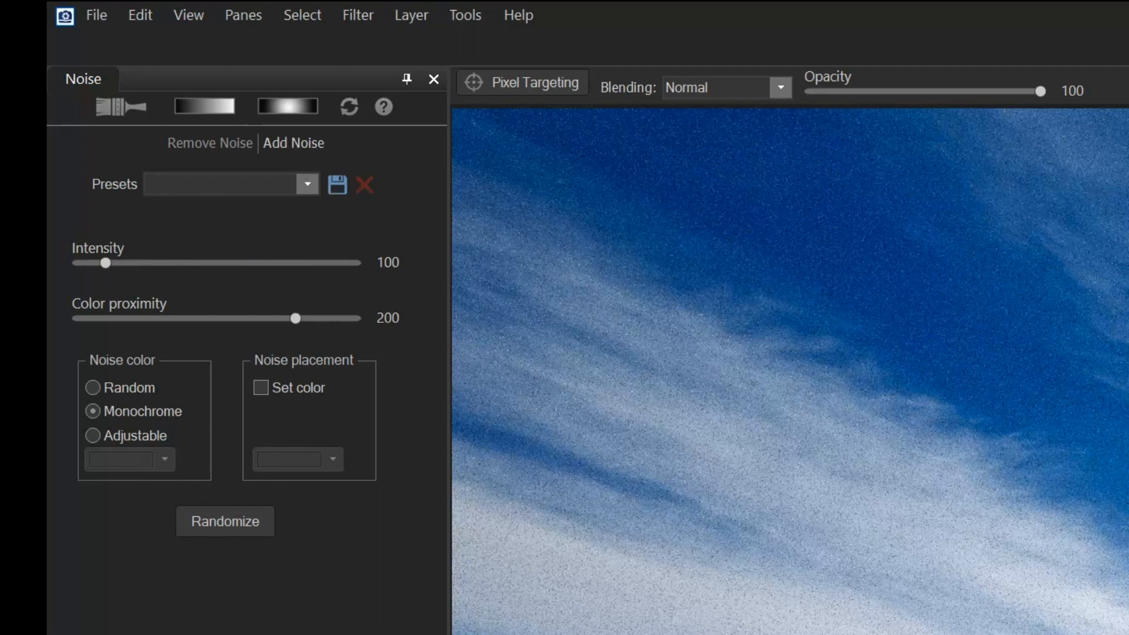
double_click(387, 262)
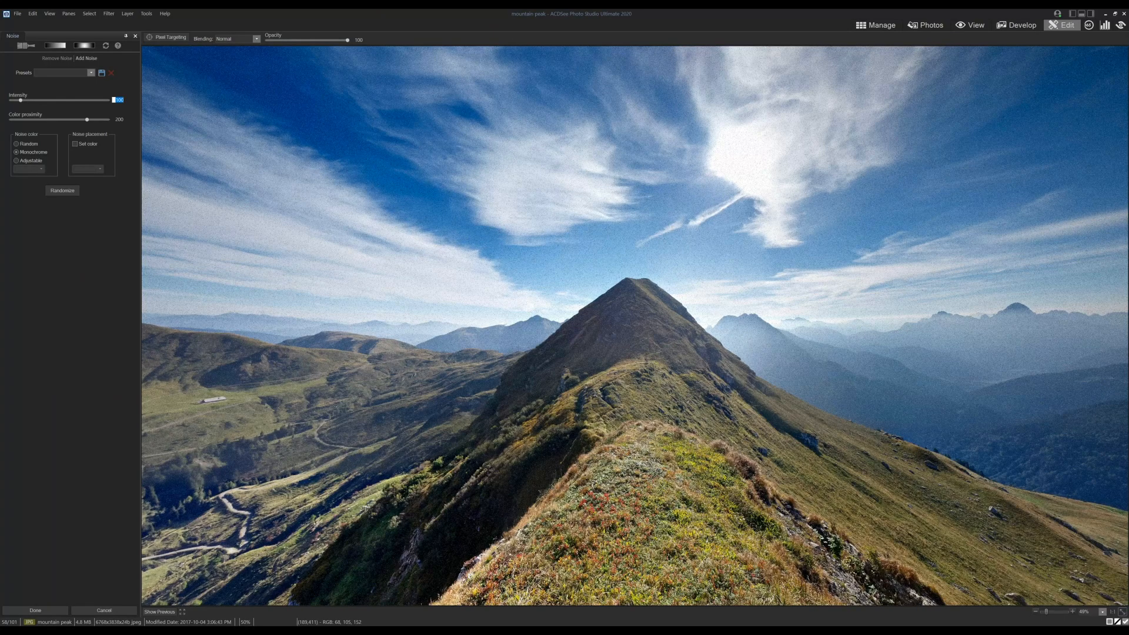
text(350)
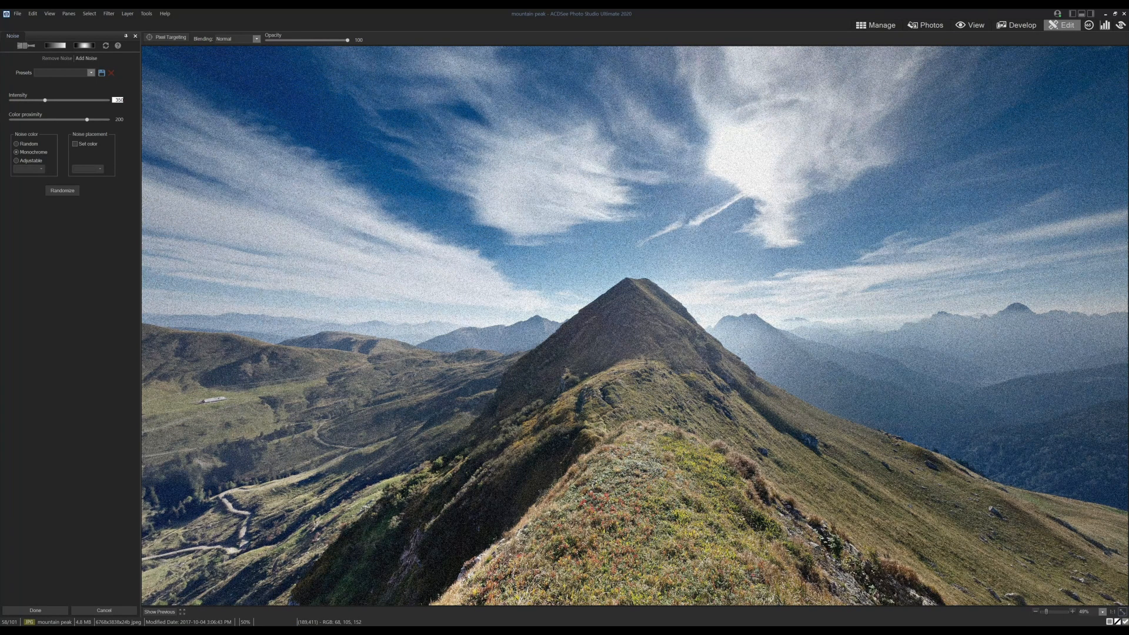
click(40, 612)
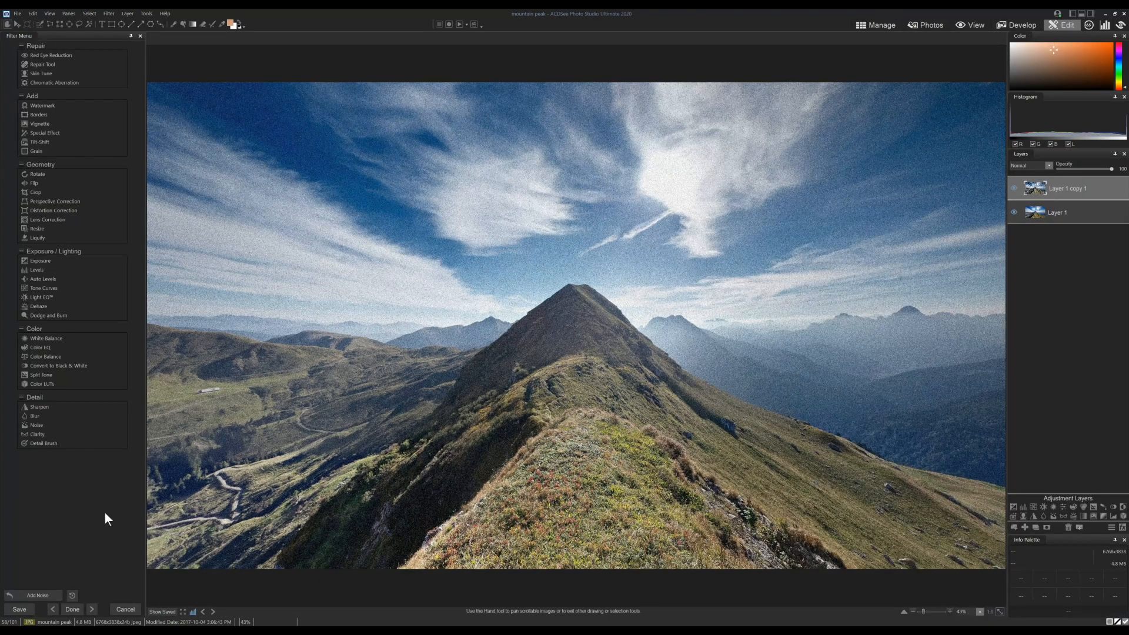
Duplicate the noisy layer and apply a Zoom In type Zoom Blur to the copy with an amount of 1000.
right_click(1041, 182)
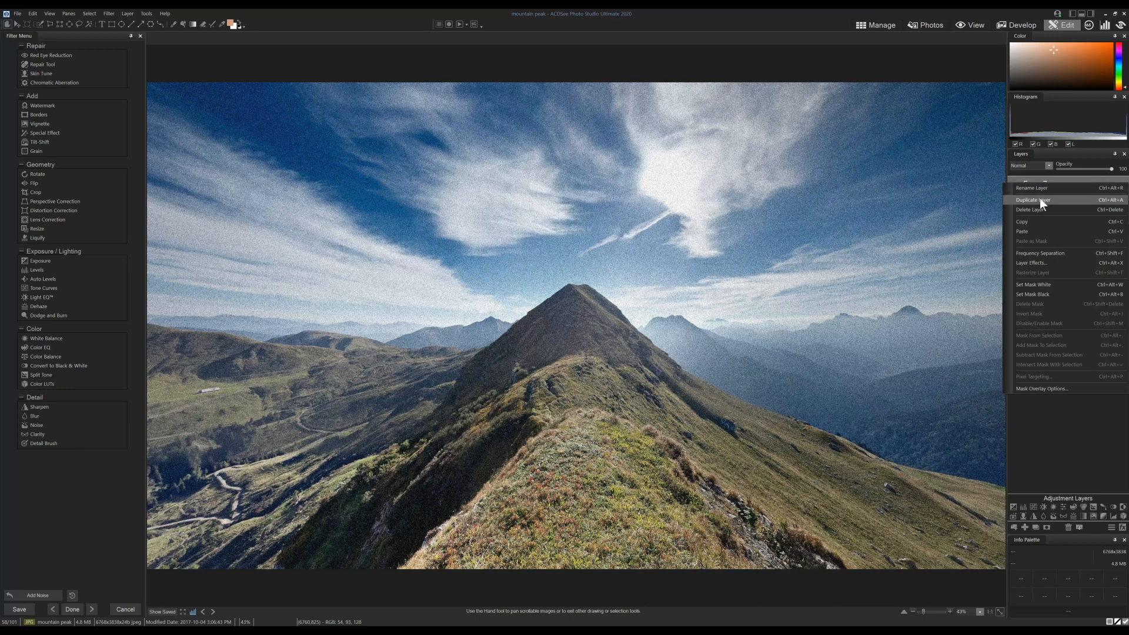
click(1039, 197)
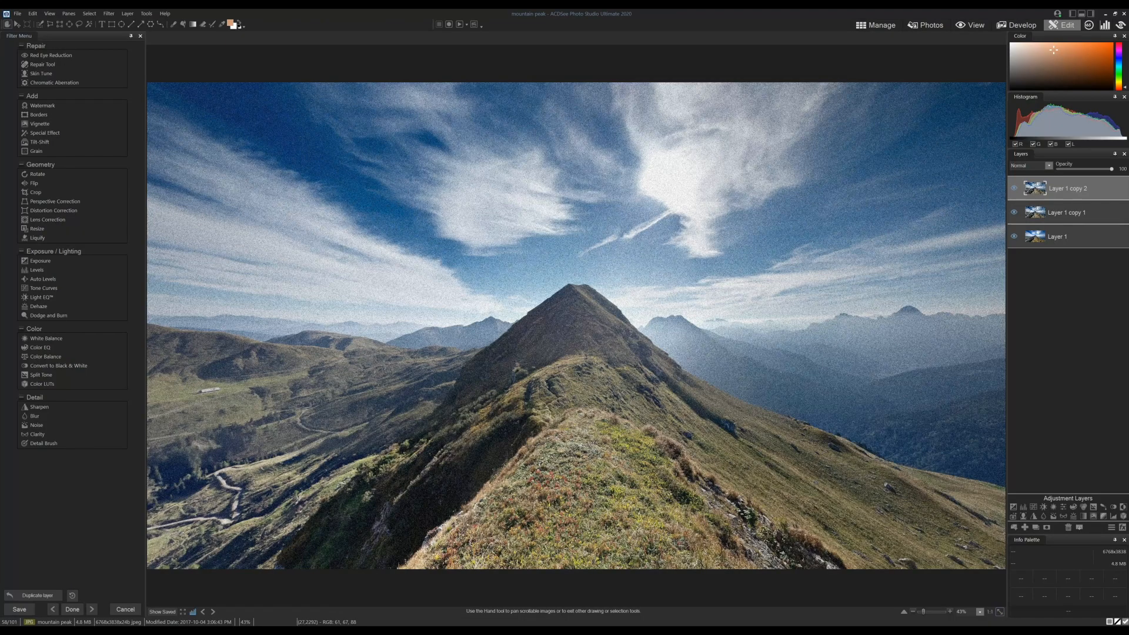
click(35, 416)
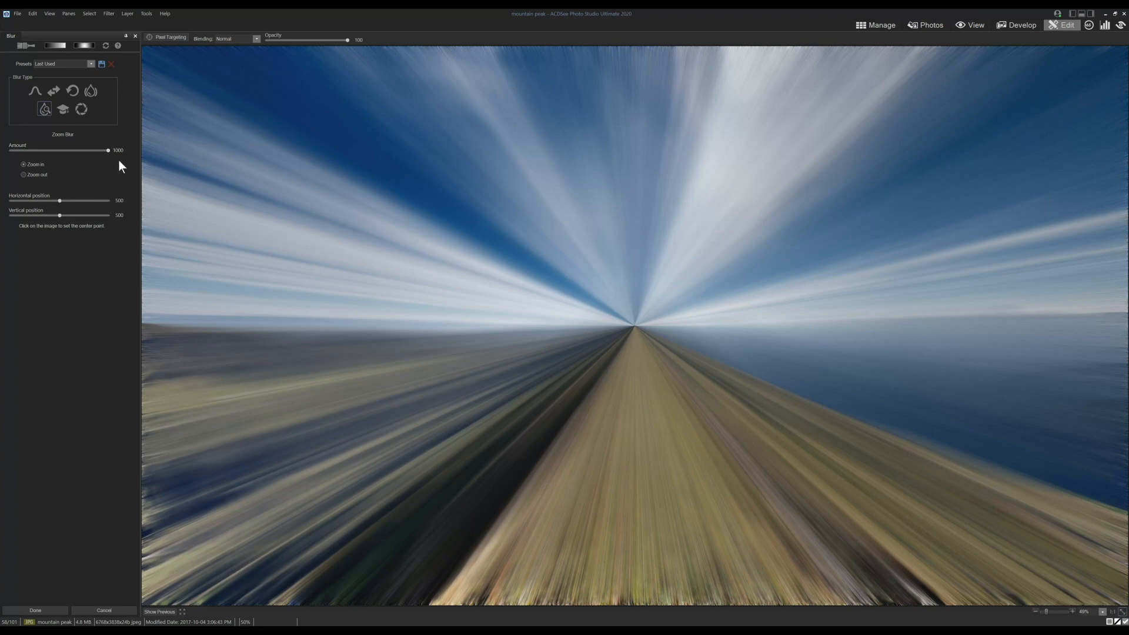
click(35, 609)
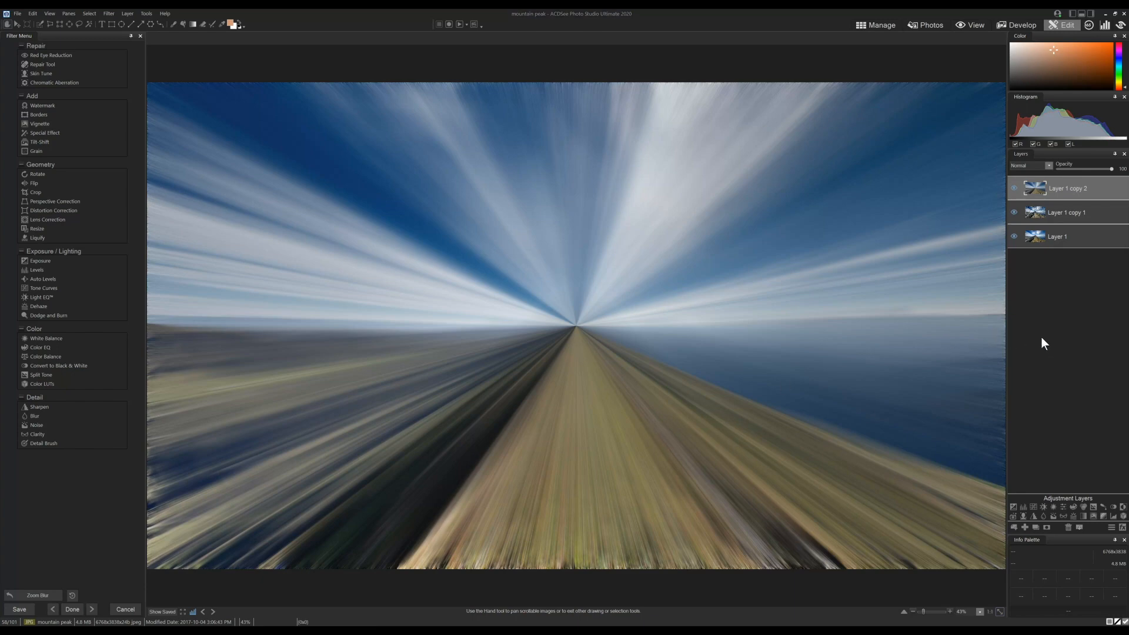
Duplicate the zoom-blurred layer and apply a Swirl effect to the copy with radius 392 and Screen blending.
right_click(1063, 187)
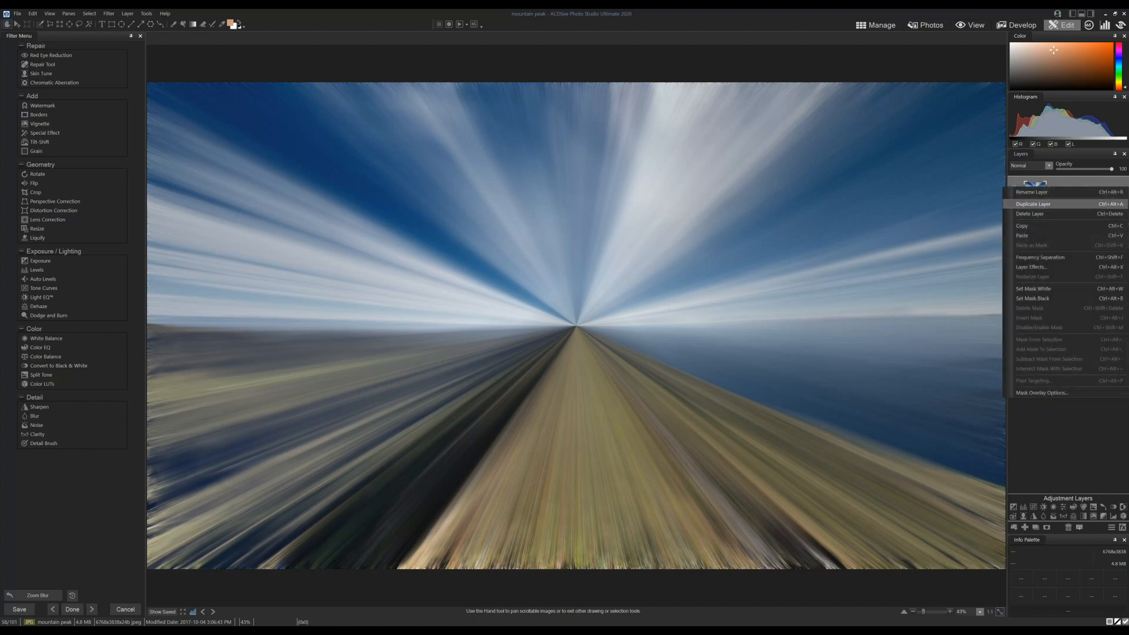
click(1056, 204)
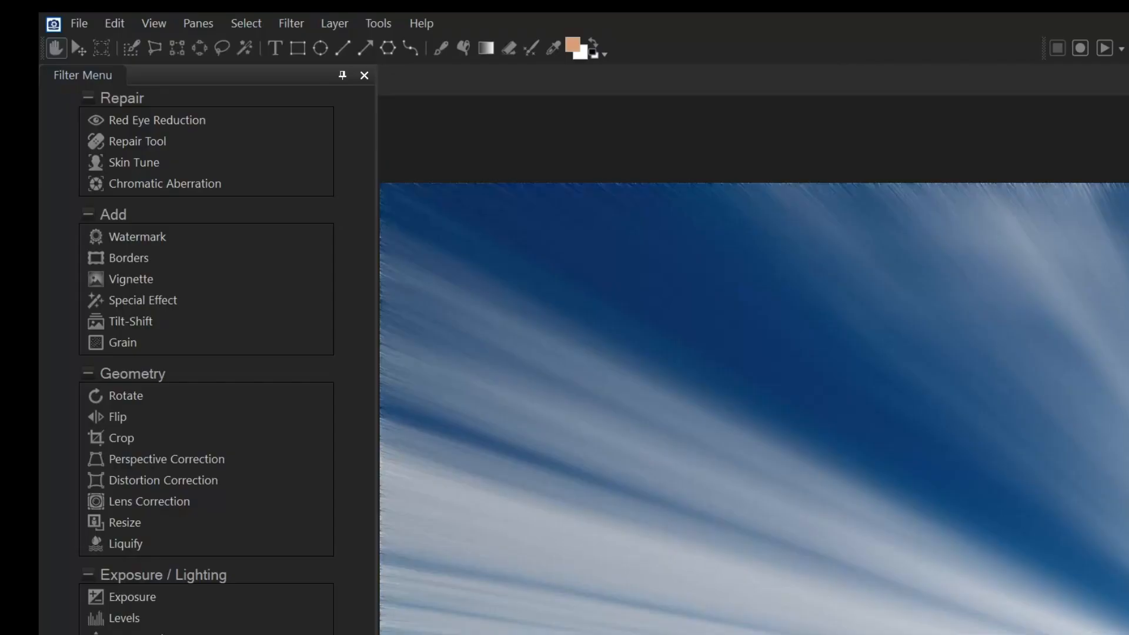
click(142, 299)
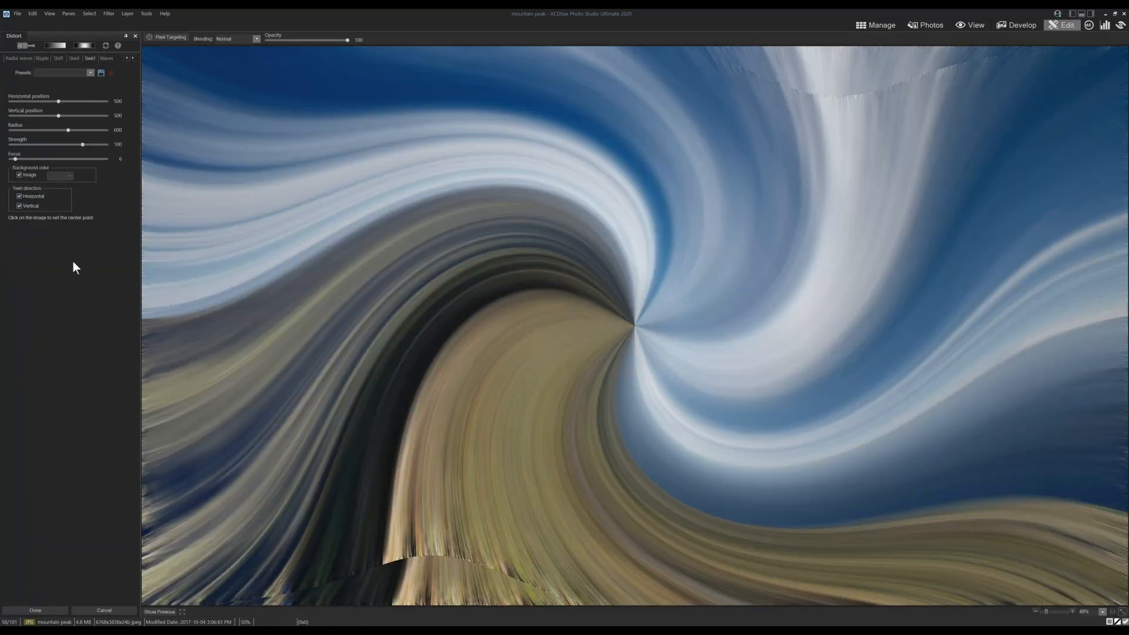
drag(68, 129, 48, 128)
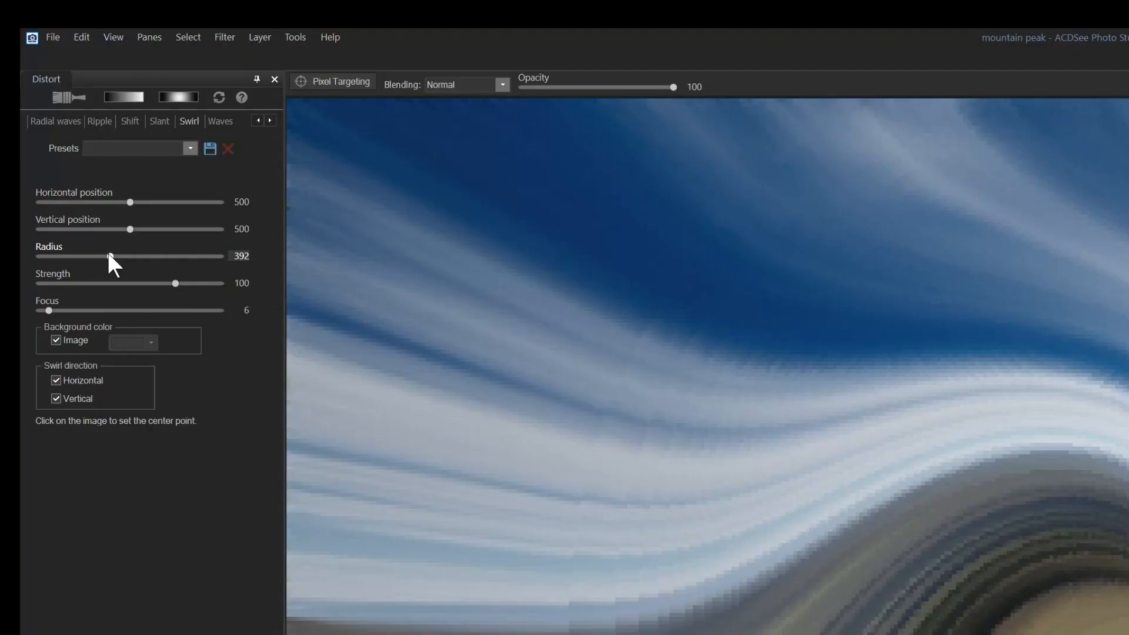
drag(109, 255, 110, 256)
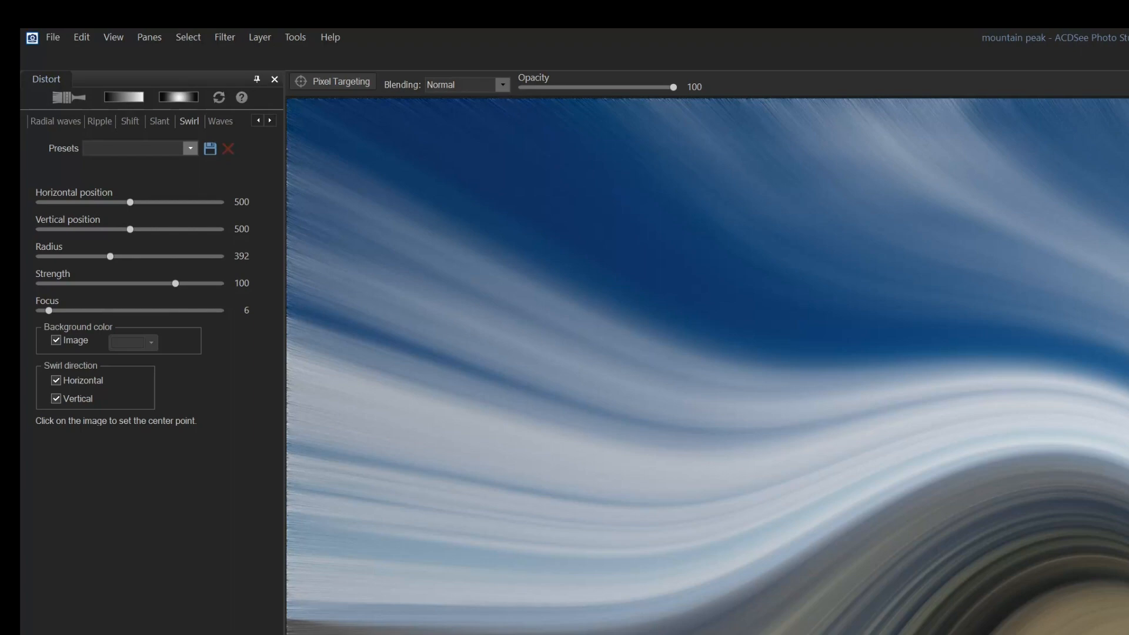
click(503, 85)
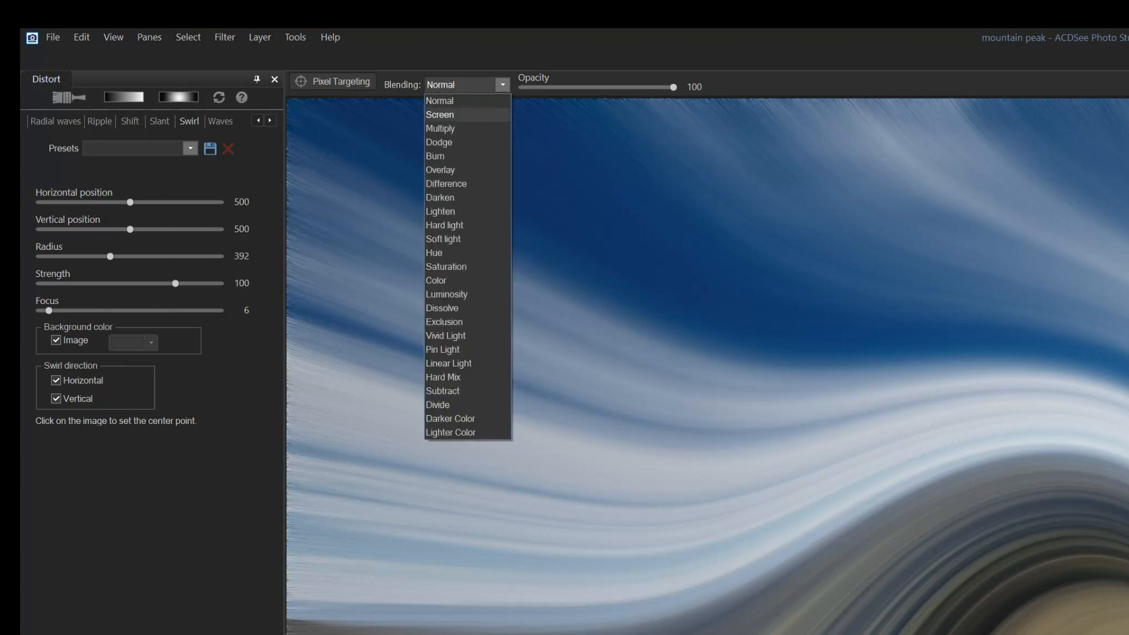
click(440, 114)
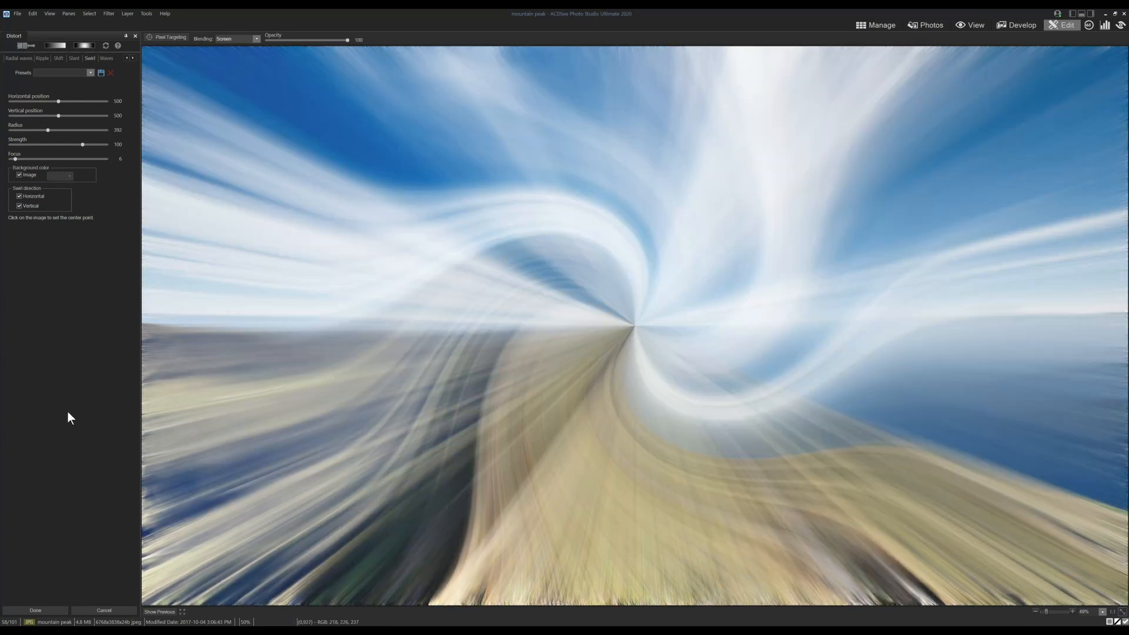
click(37, 609)
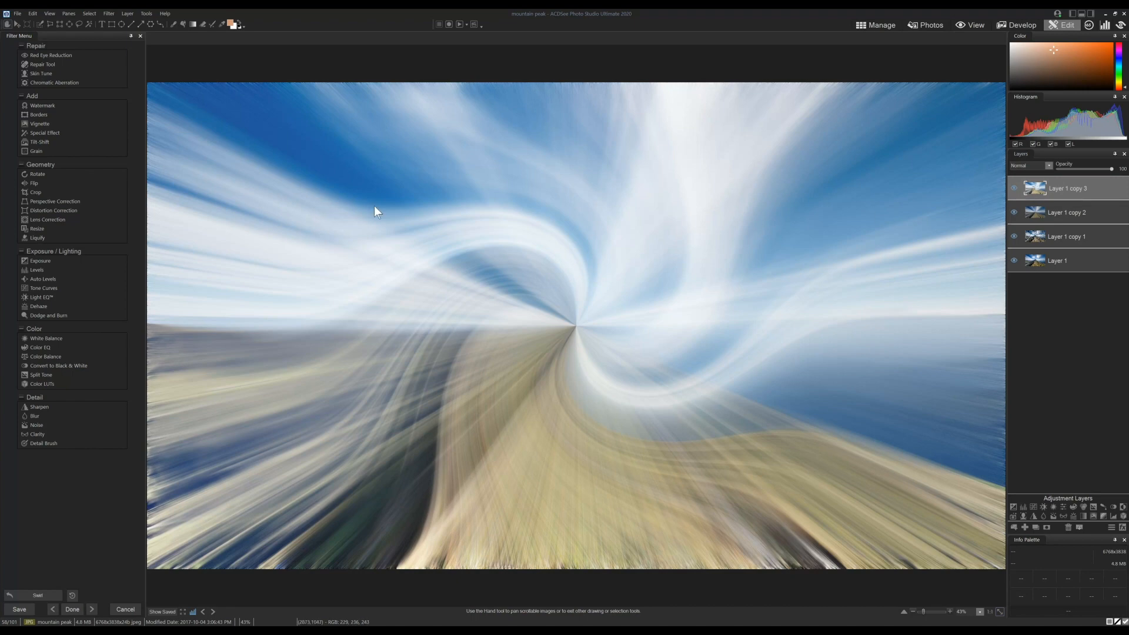
Apply a second Swirl effect to the top layer with strength -170, radius 386 and Multiply blending.
click(60, 134)
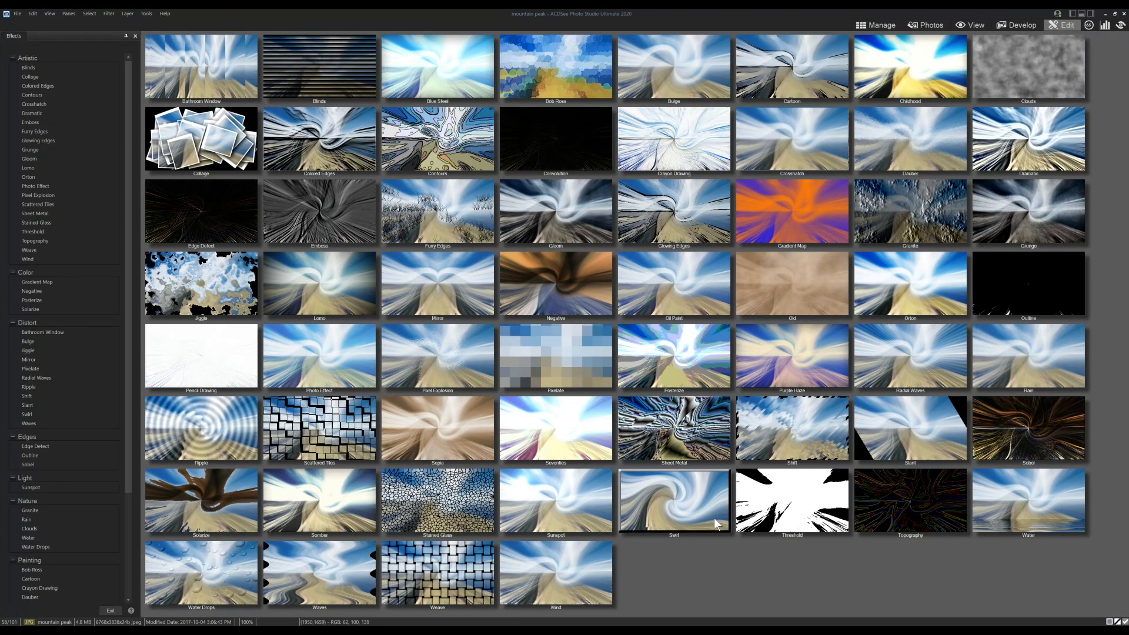
click(714, 517)
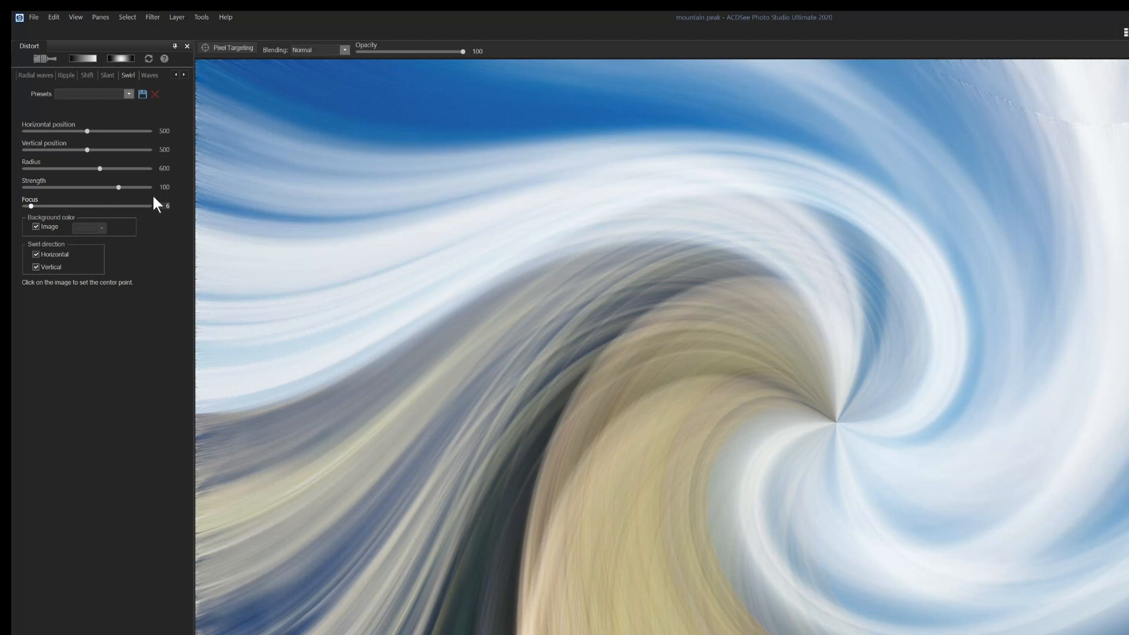
click(117, 144)
text(-170)
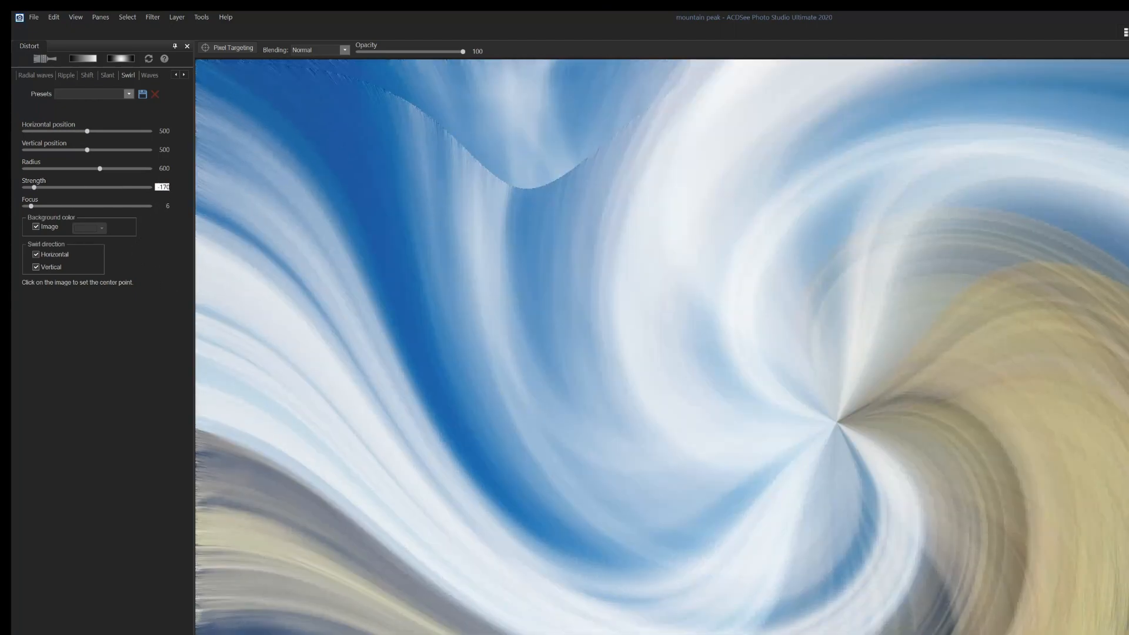
drag(99, 168, 71, 168)
drag(75, 166, 72, 168)
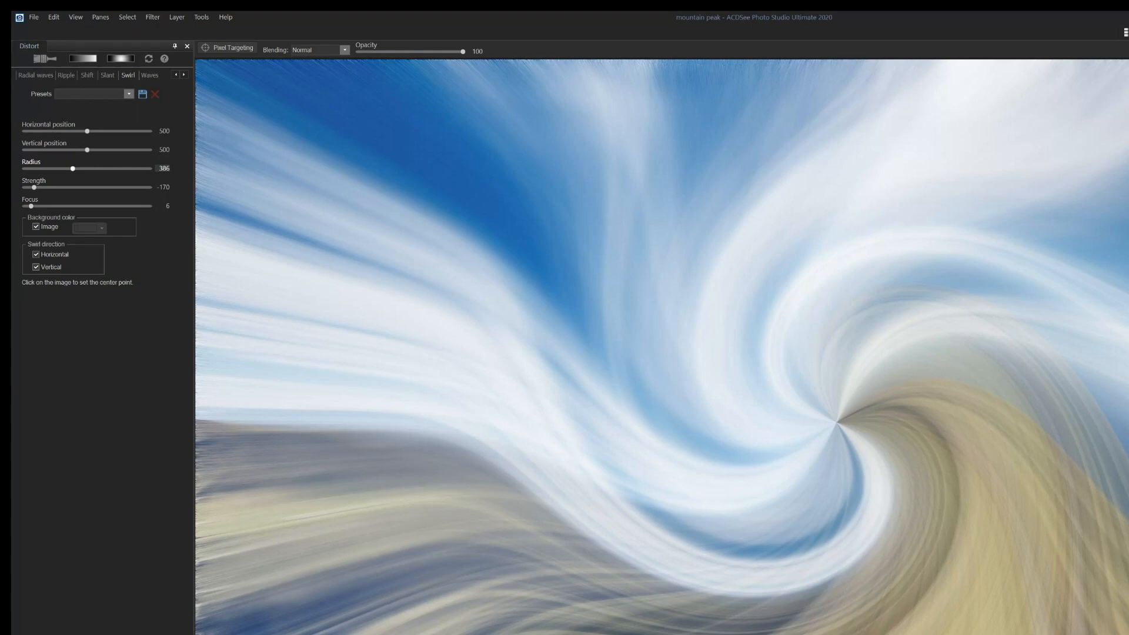
click(325, 51)
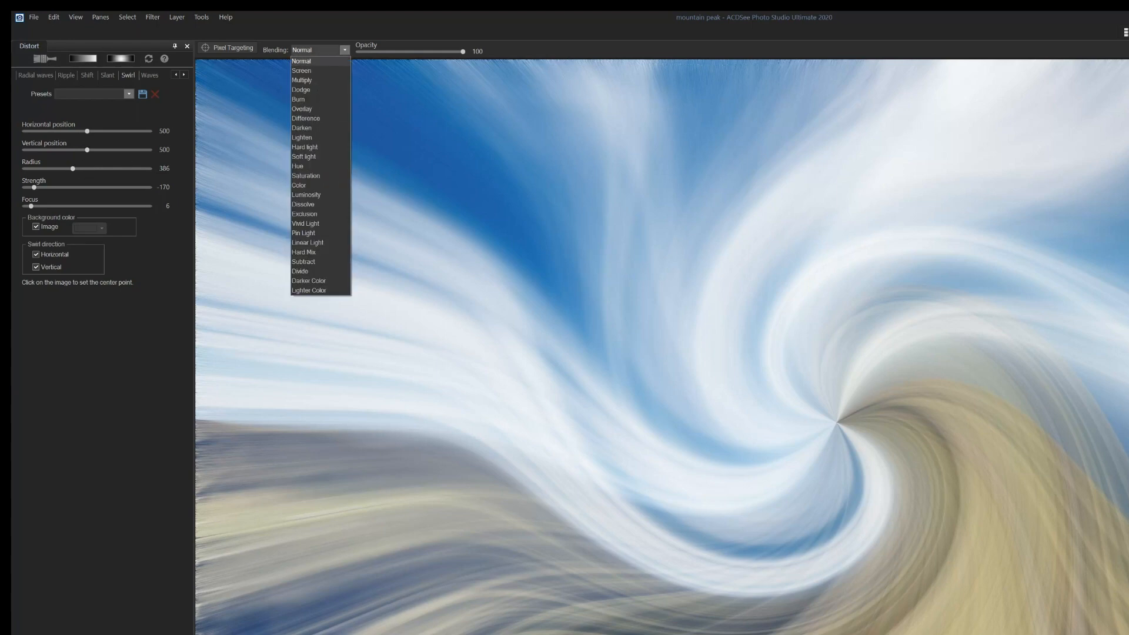
click(318, 80)
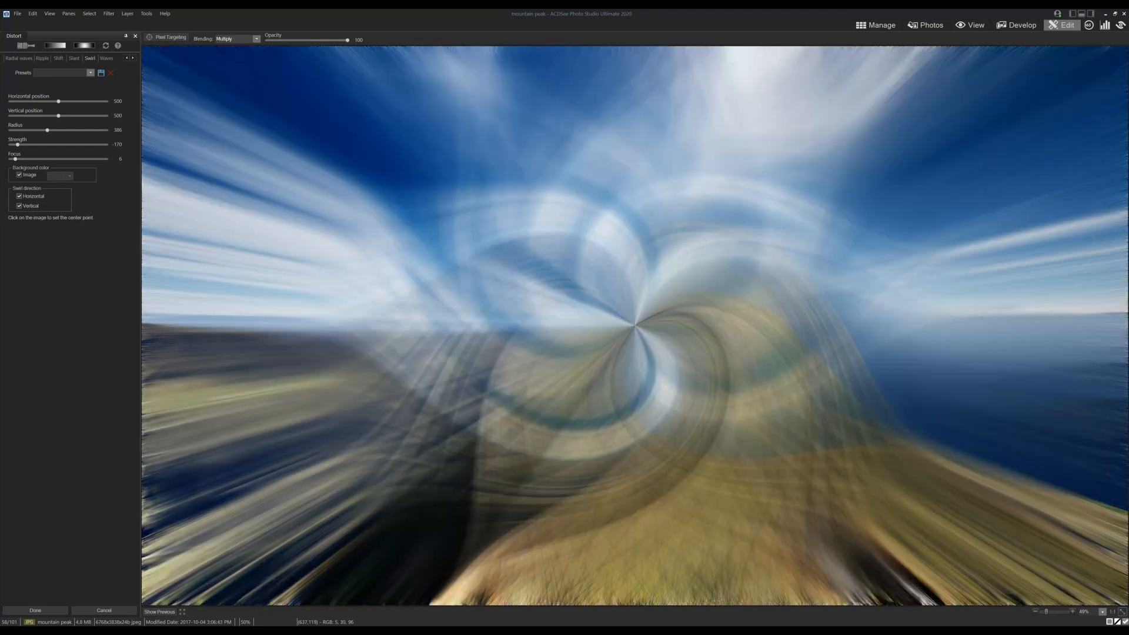
click(47, 608)
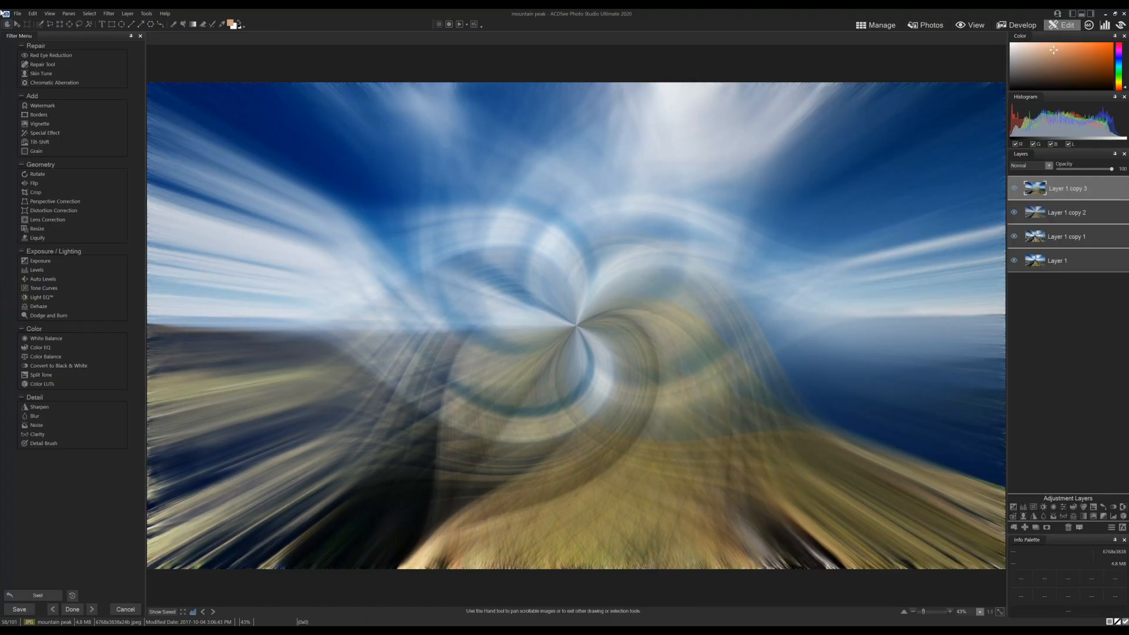
Add a Vibrance adjustment layer with saturation 51 and a White Balance adjustment layer with the tint shifted slightly towards magenta.
click(1064, 507)
mouse_move(1060, 477)
mouse_down()
mouse_move(1052, 477)
mouse_move(1097, 461)
mouse_move(1064, 488)
mouse_up()
click(1055, 506)
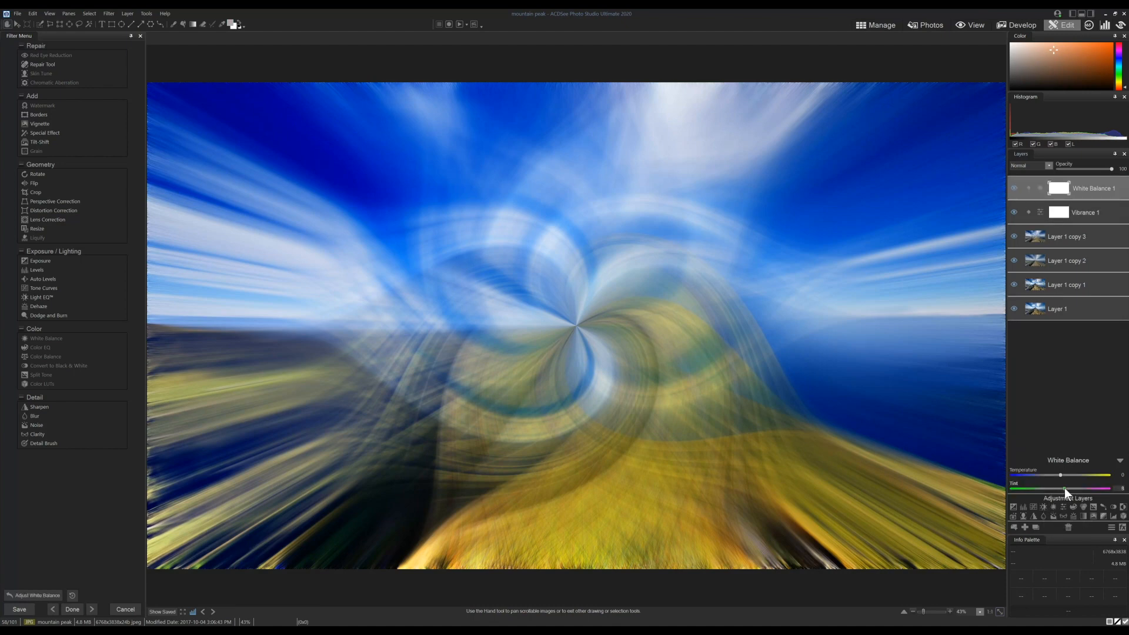
Add a Curves adjustment layer with slightly lifted shadows and lowered highlights, and set the Vibrance layer's hue to 14.
click(1033, 506)
drag(1033, 469, 1032, 465)
drag(1086, 415, 1089, 421)
click(1082, 236)
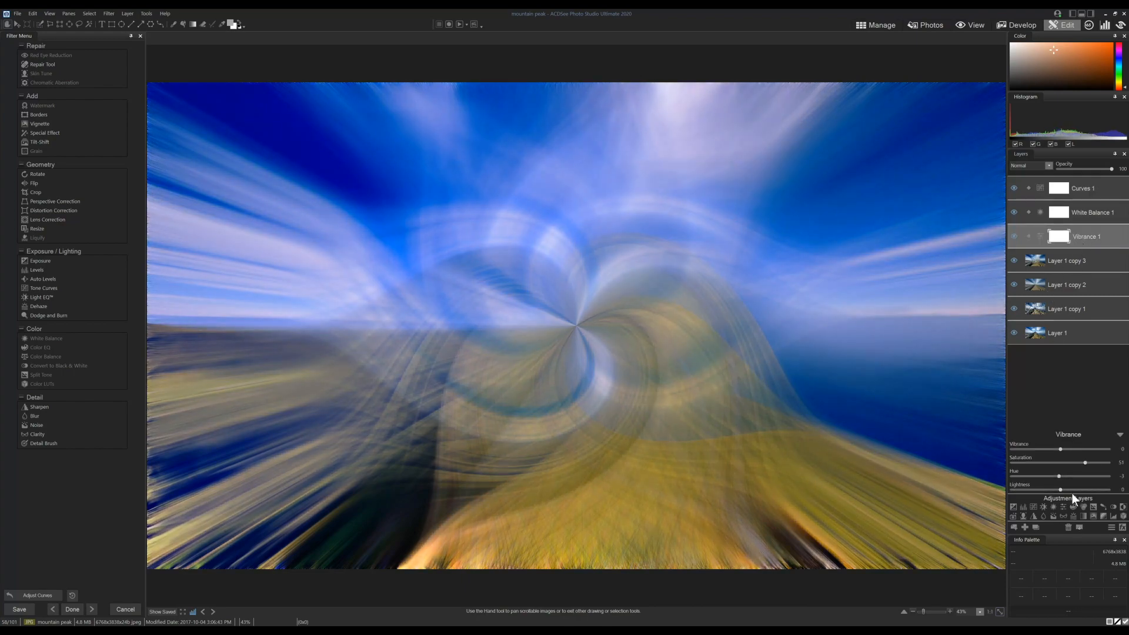
mouse_move(1060, 476)
mouse_down()
mouse_move(1021, 475)
mouse_move(1071, 470)
mouse_up()
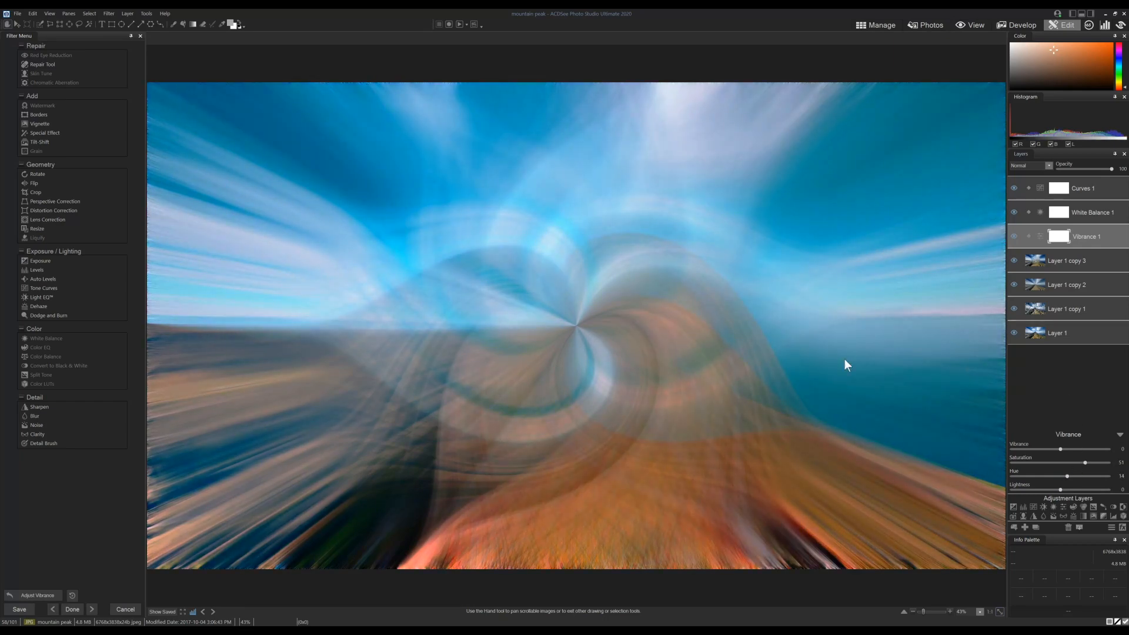
Crop the canvas with the Original aspect ratio to about 6230 x 3535 pixels, keeping the swirl centred and trimming all four edges.
click(27, 24)
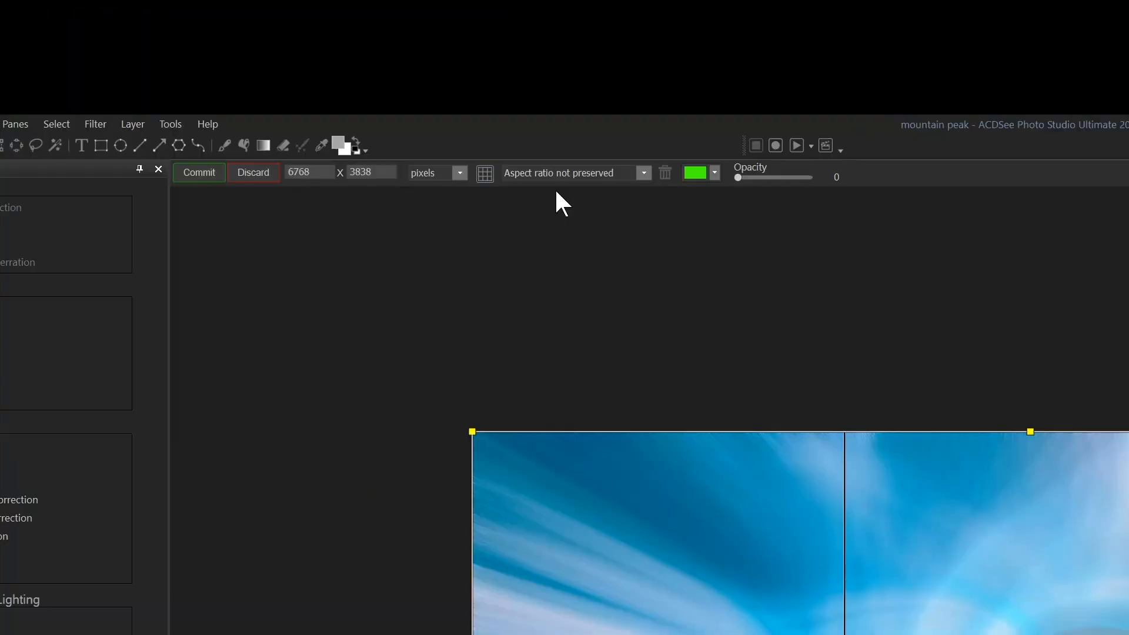
click(344, 38)
click(330, 54)
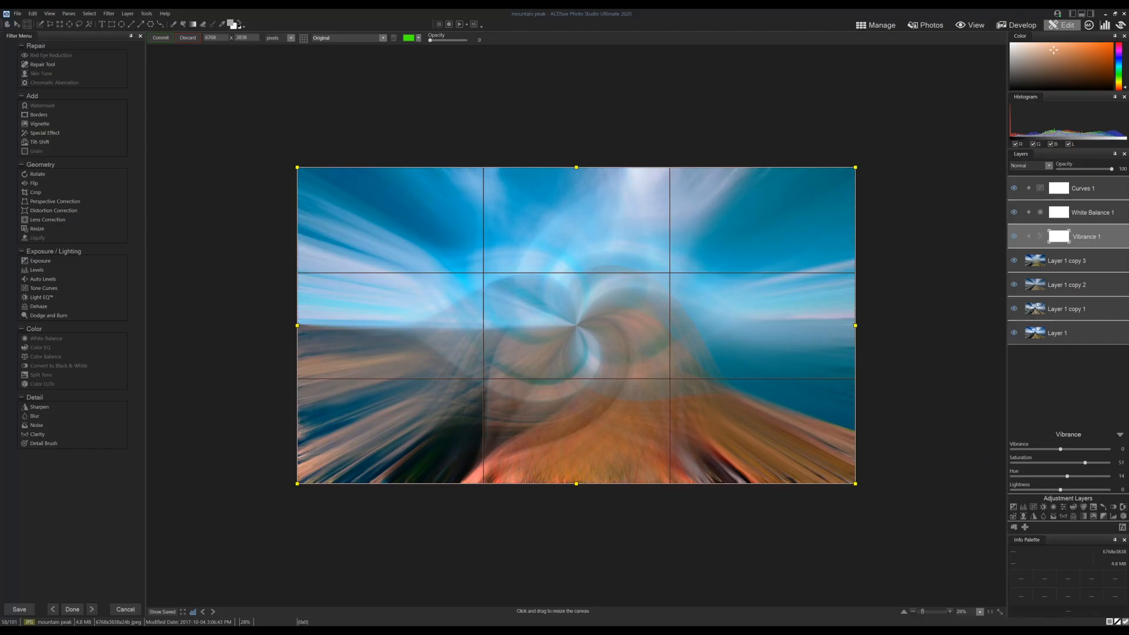
drag(297, 168, 315, 177)
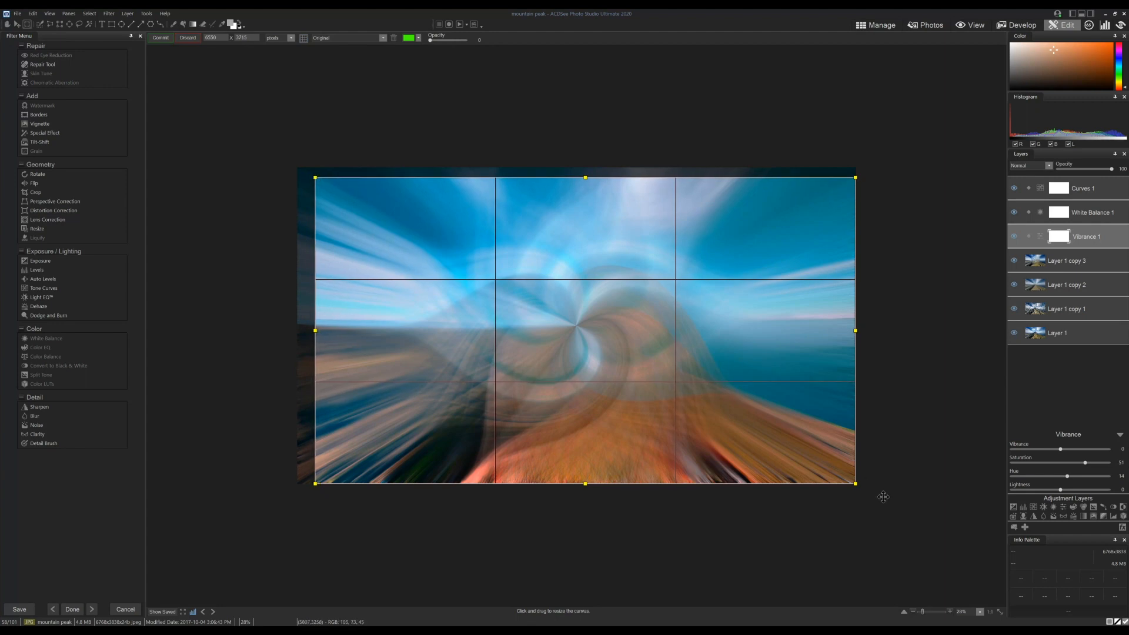
drag(849, 484, 829, 469)
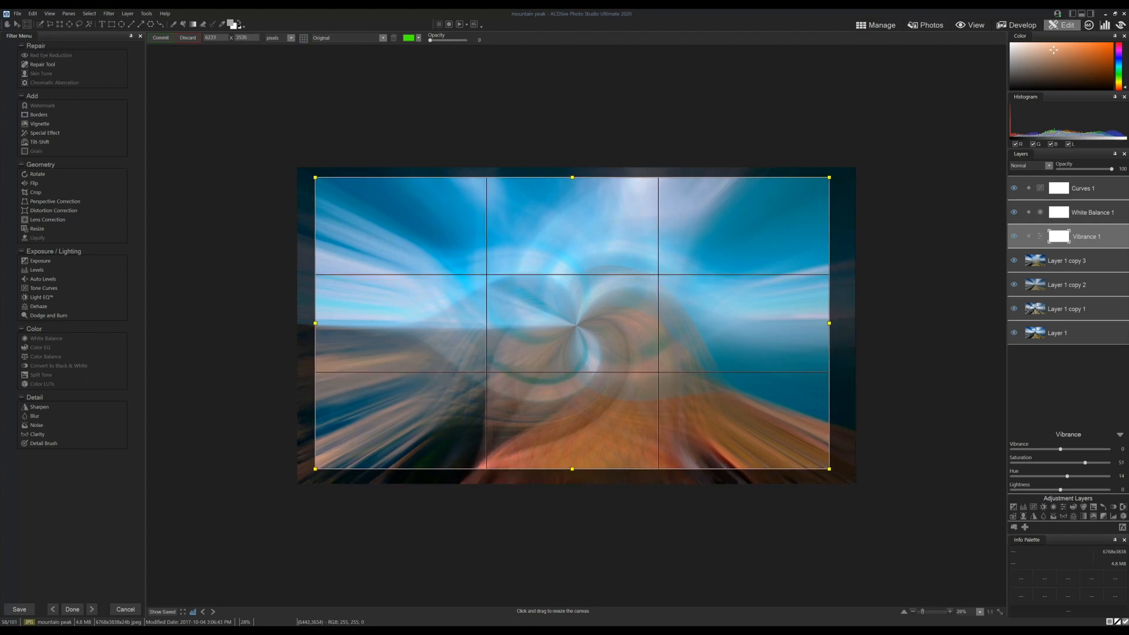
drag(598, 347, 602, 349)
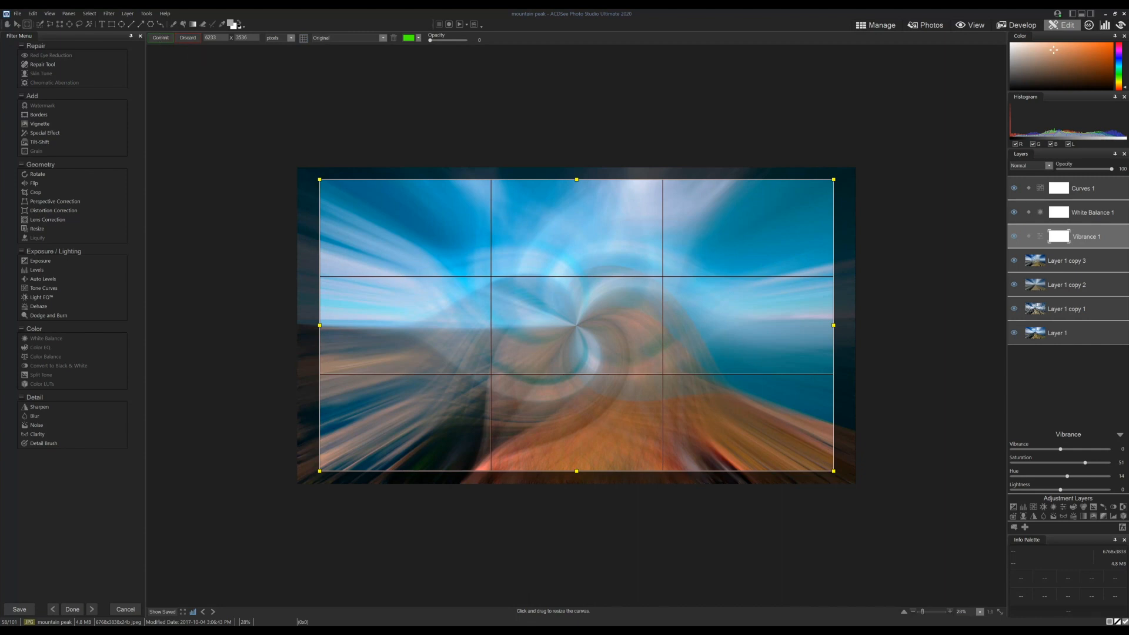
click(160, 39)
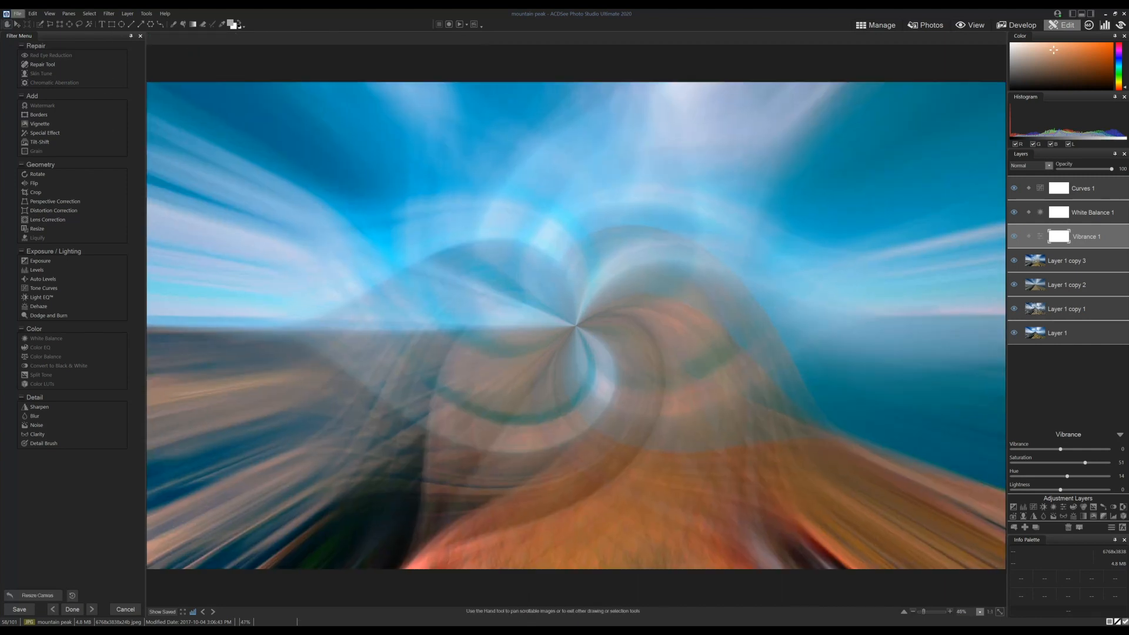
click(17, 13)
click(74, 86)
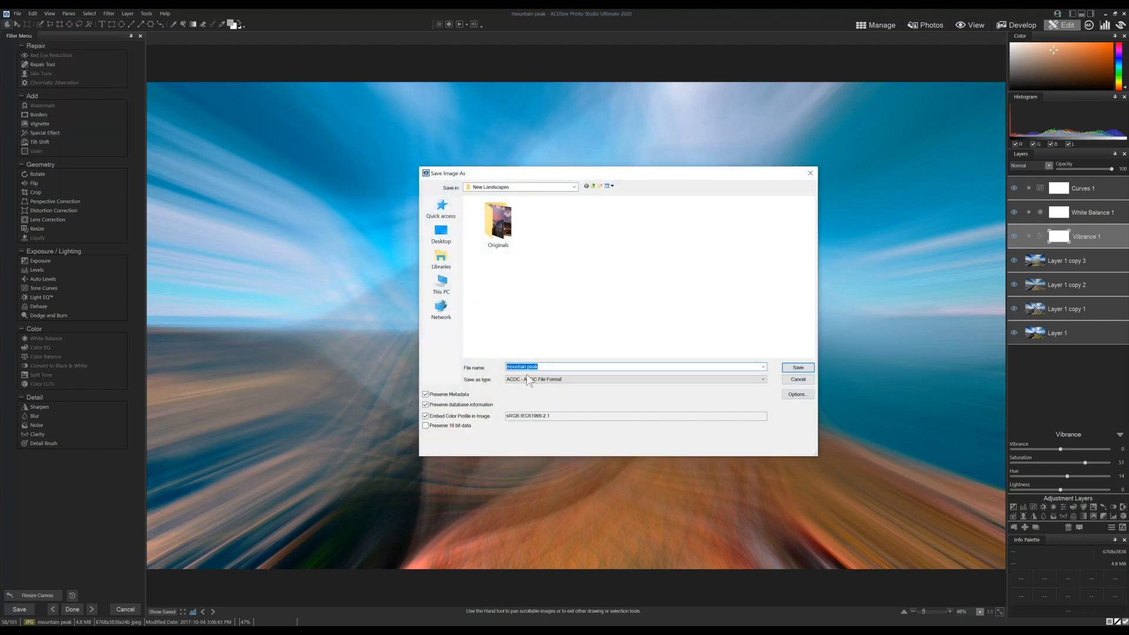
click(531, 380)
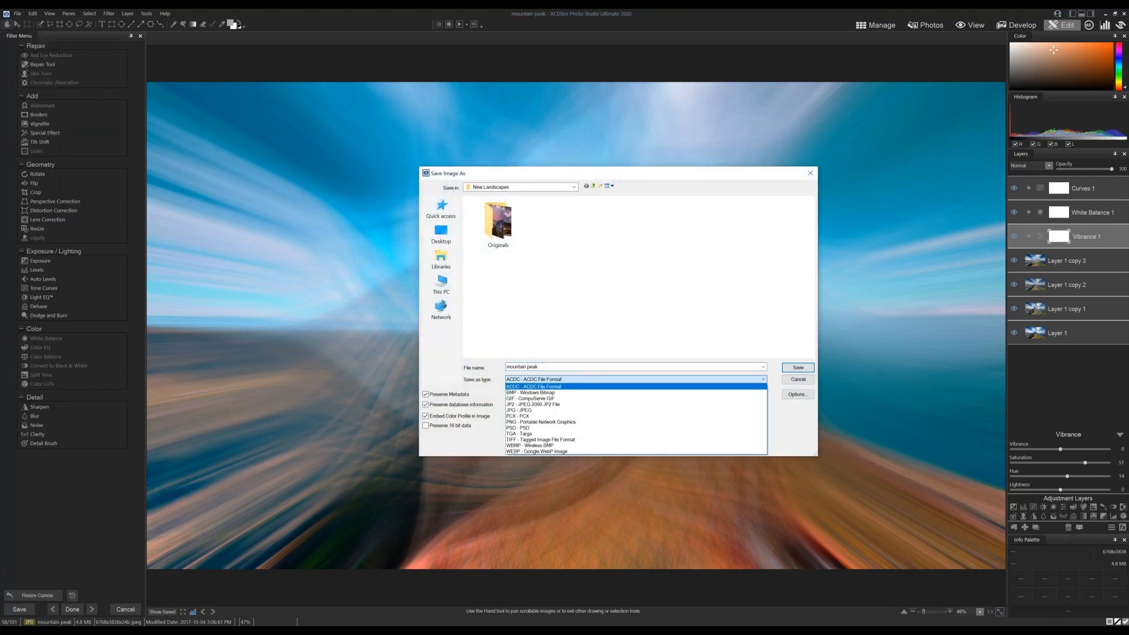
click(532, 387)
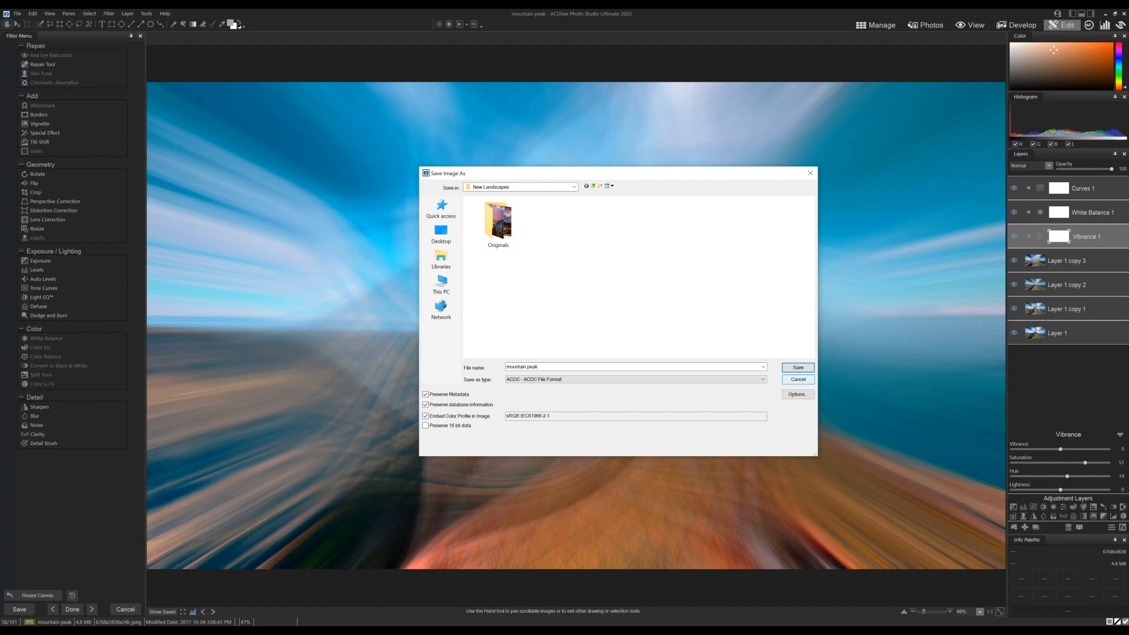
click(798, 380)
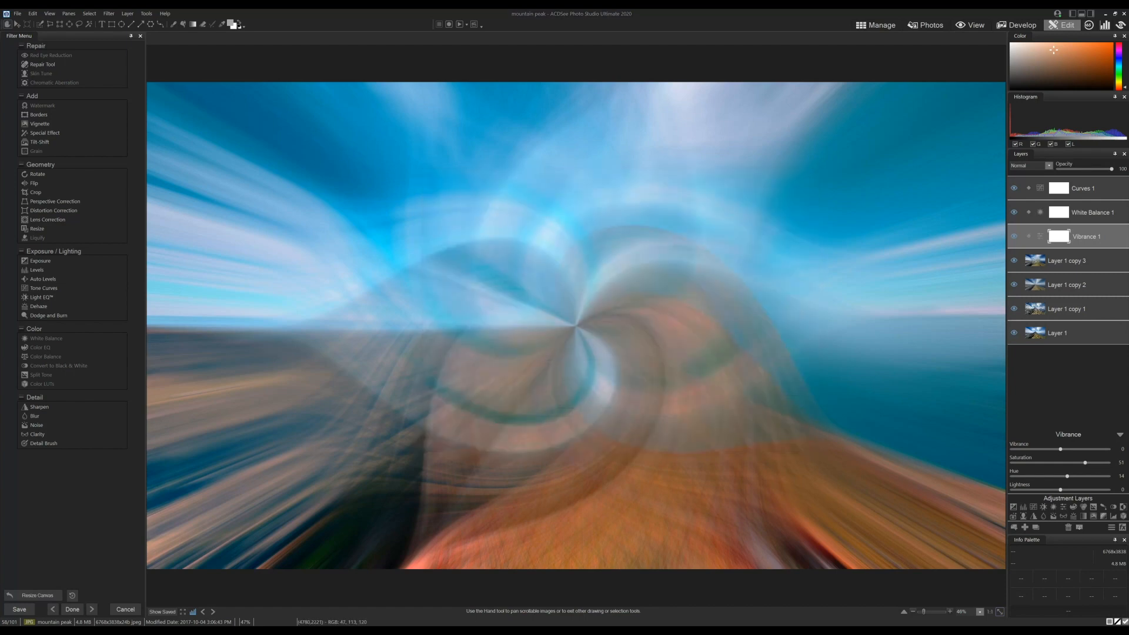
Compare the image with and without the Vibrance and Curves adjustment layers by hiding each one and showing it again.
click(1014, 236)
click(1014, 235)
click(1011, 186)
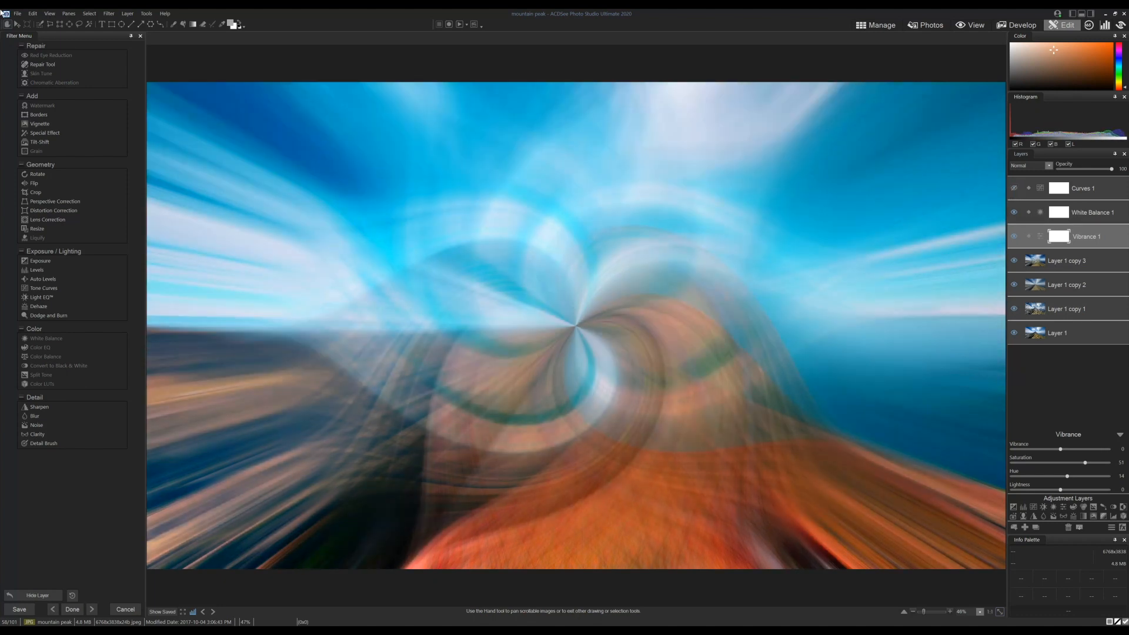
click(1012, 188)
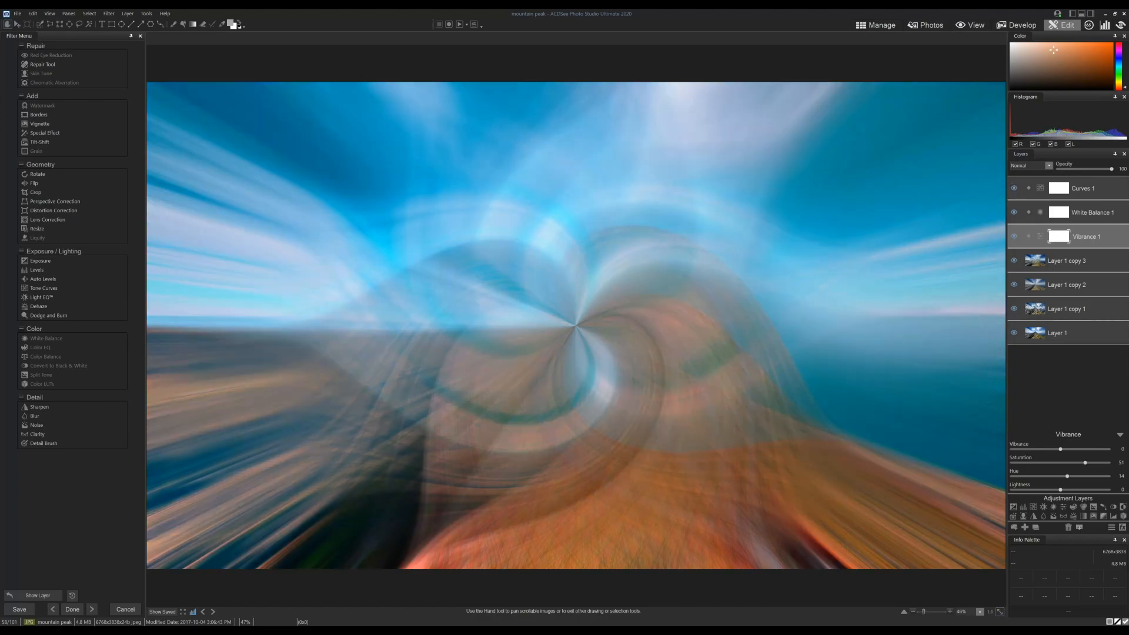